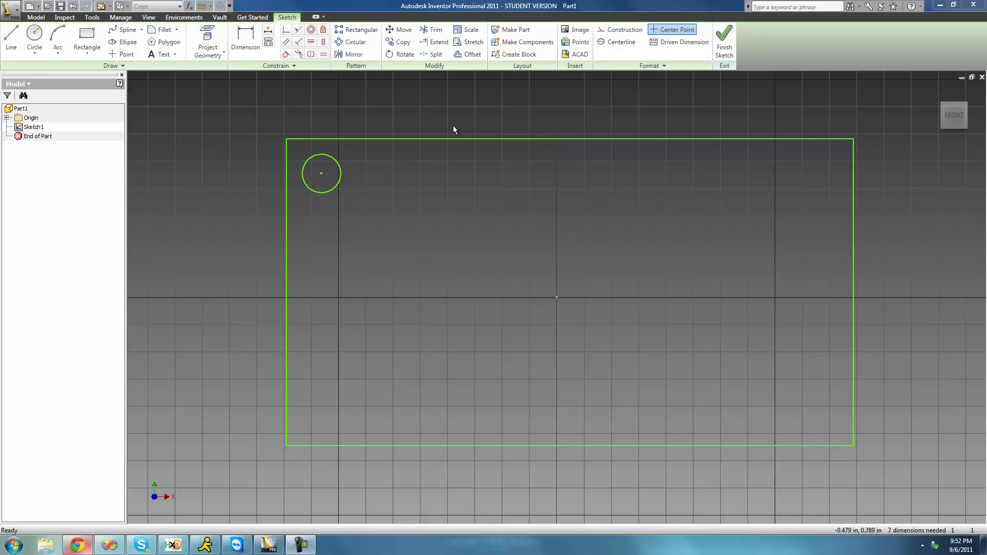
Start a Rectangular Pattern and choose the top-left corner circle as the geometry to repeat
{"action": "left_click_drag", "start_coordinate": [369, 213], "coordinate": [301, 151]}
{"action": "left_click", "coordinate": [442, 211]}
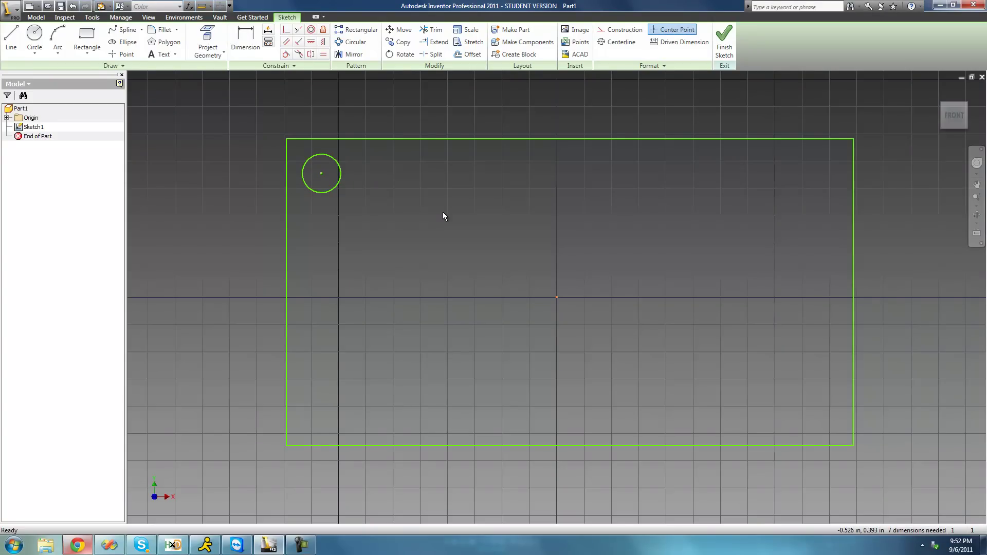
{"action": "left_click", "coordinate": [363, 31]}
{"action": "left_click_drag", "start_coordinate": [638, 193], "coordinate": [647, 171]}
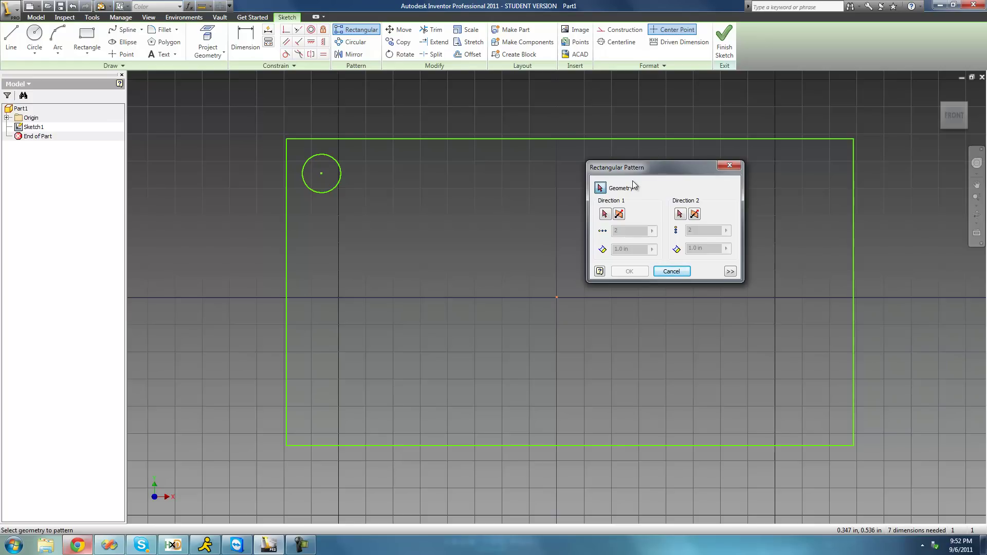
{"action": "left_click", "coordinate": [310, 160]}
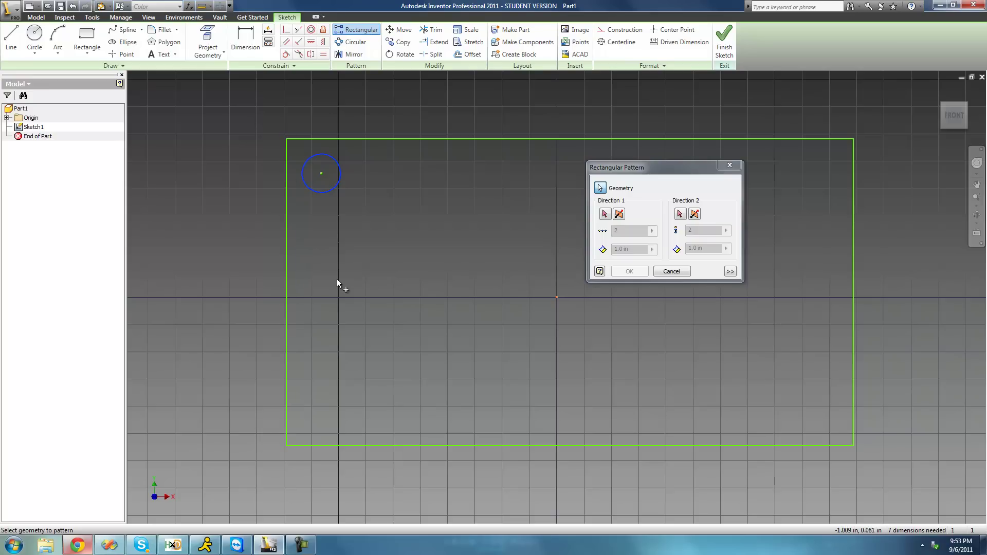
Set Direction 1 along the rectangle's left edge, flipped so it runs downward
{"action": "left_click", "coordinate": [606, 215]}
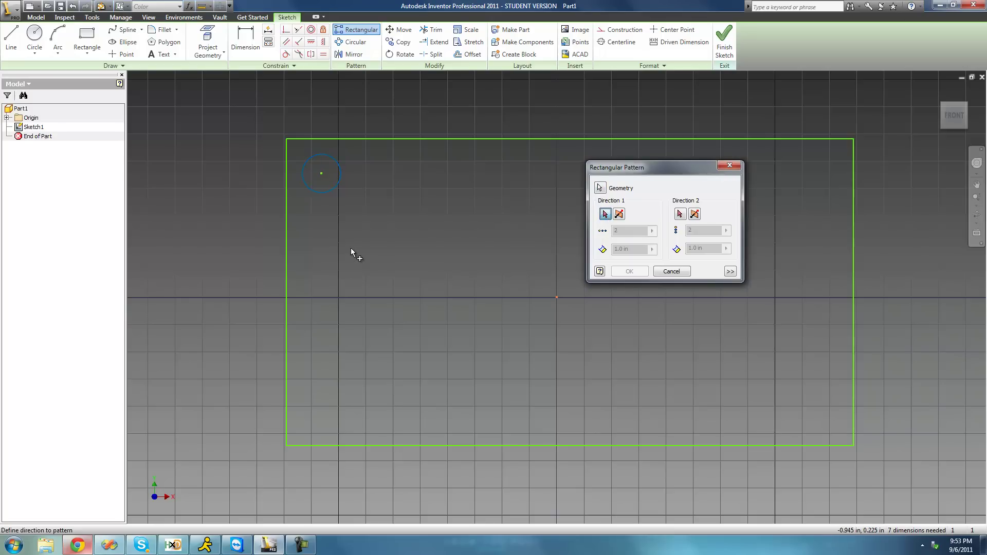
{"action": "left_click", "coordinate": [287, 217]}
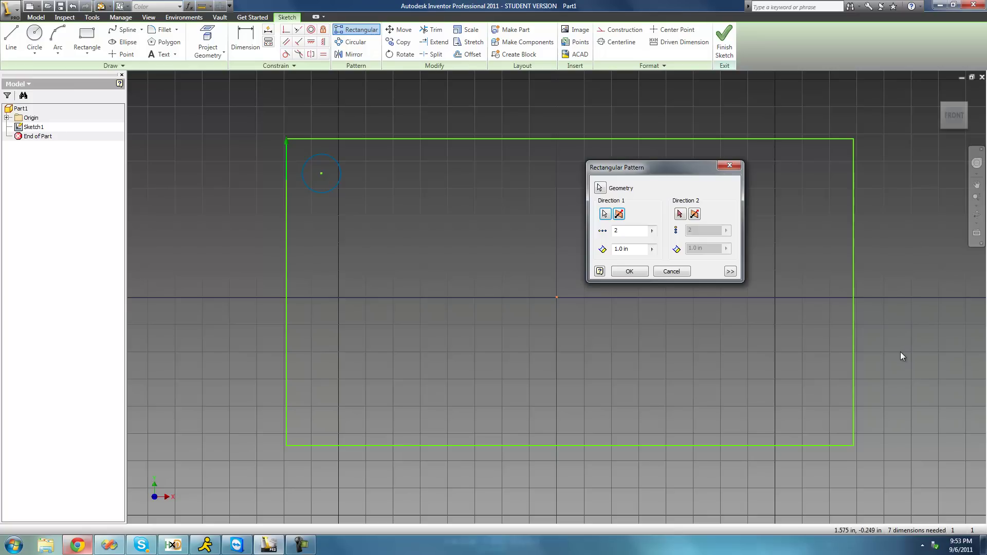
{"action": "left_click", "coordinate": [620, 215]}
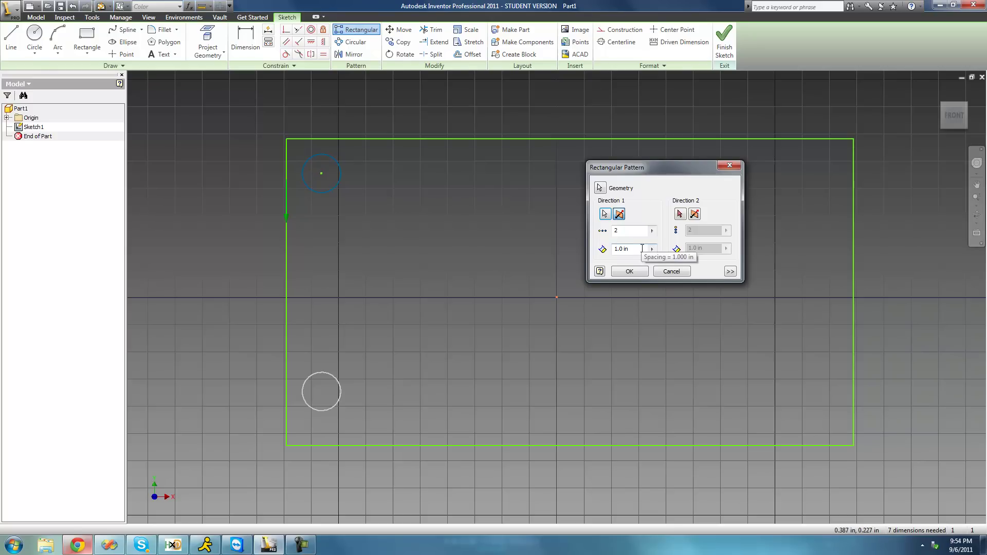
Give Direction 1 a spacing of .2 and a count of 6 circles
{"action": "left_click_drag", "start_coordinate": [644, 248], "coordinate": [608, 250]}
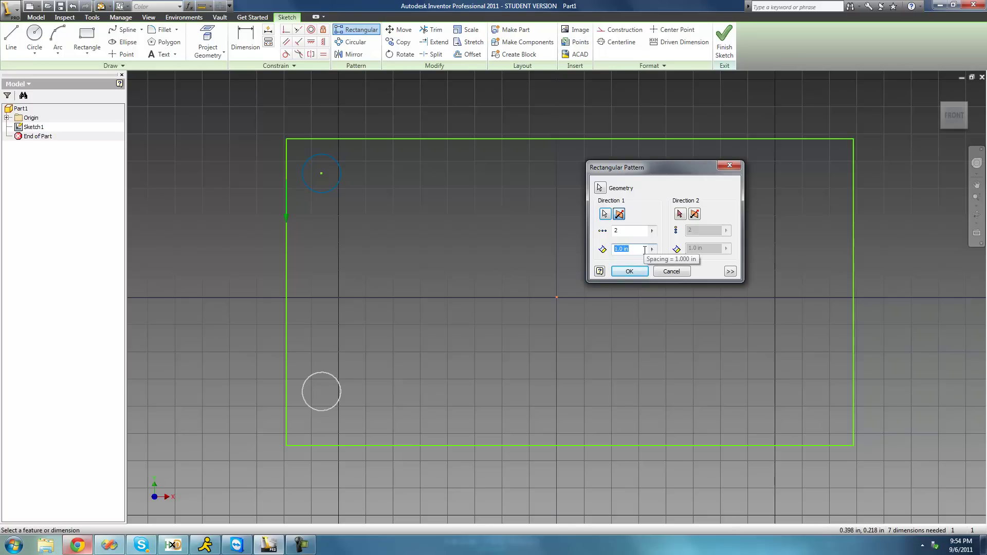
{"action": "type", "text": ".2"}
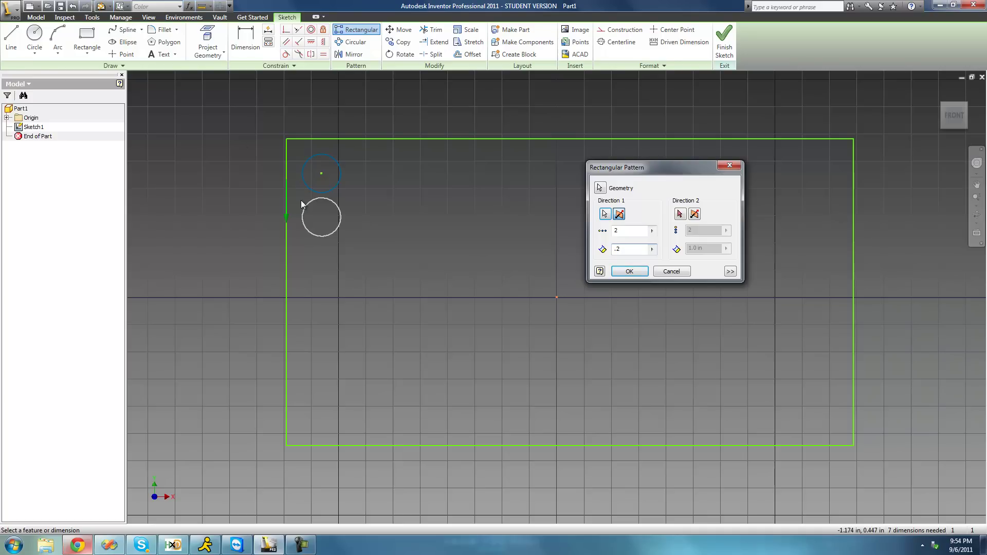
{"action": "double_click", "coordinate": [629, 230]}
{"action": "type", "text": "6"}
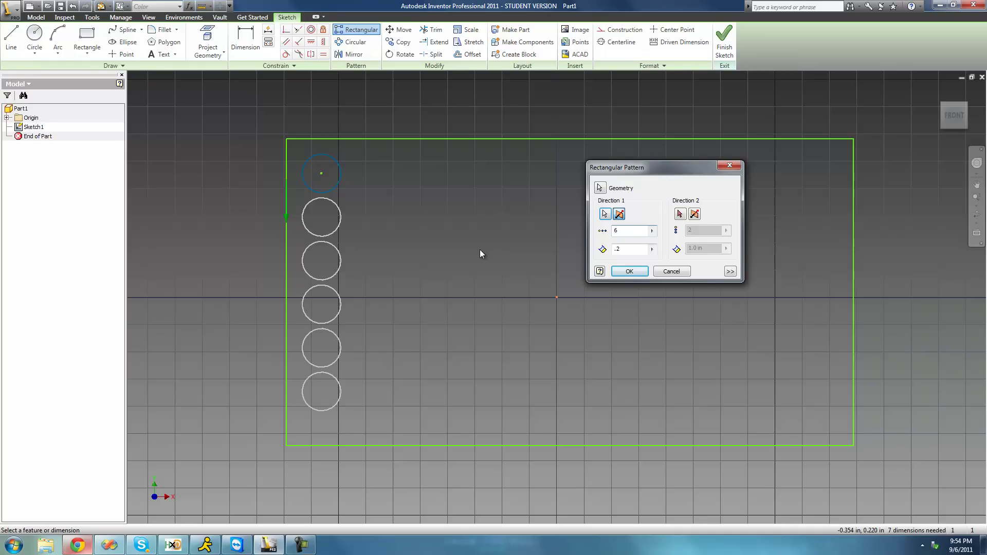
{"action": "key", "text": "BackSpace"}
{"action": "type", "text": "7"}
{"action": "key", "text": "BackSpace"}
{"action": "type", "text": "6"}
Set Direction 2 along the rectangle's top edge with .2 spacing and a count of 12
{"action": "left_click_drag", "start_coordinate": [659, 167], "coordinate": [639, 221]}
{"action": "left_click", "coordinate": [659, 268]}
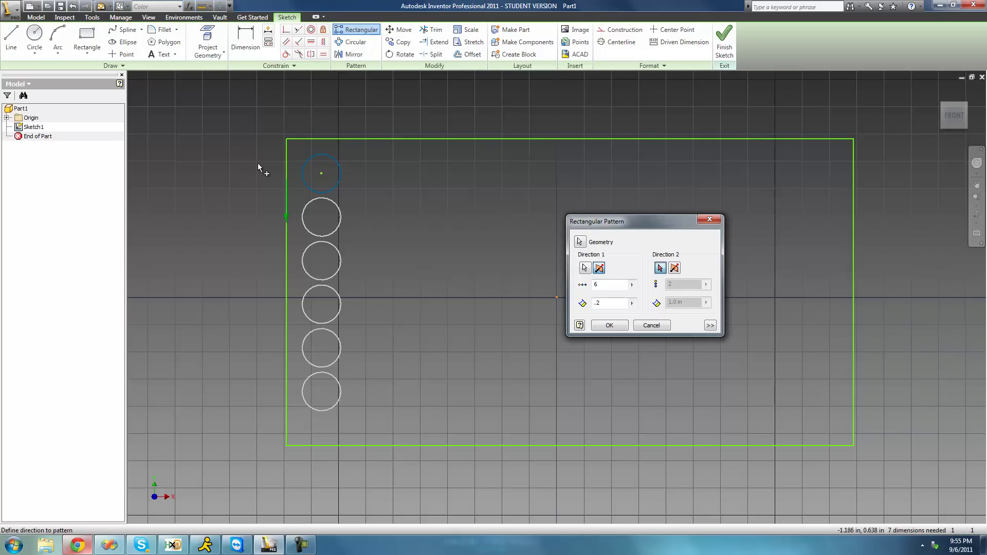
{"action": "left_click", "coordinate": [451, 140]}
{"action": "left_click_drag", "start_coordinate": [647, 221], "coordinate": [779, 212]}
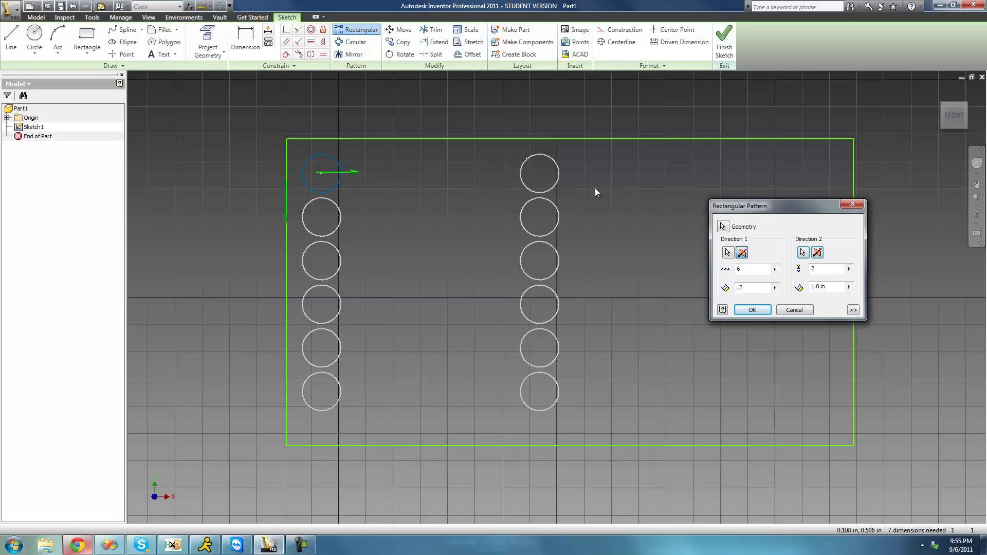
{"action": "left_click", "coordinate": [820, 287]}
{"action": "type", "text": ".2"}
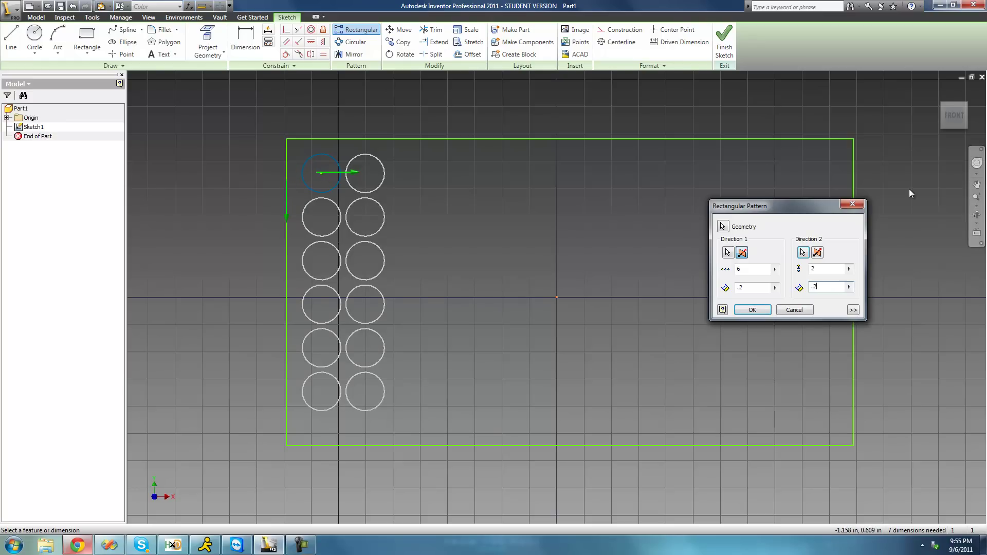
{"action": "left_click_drag", "start_coordinate": [813, 212], "coordinate": [804, 236]}
{"action": "double_click", "coordinate": [831, 284]}
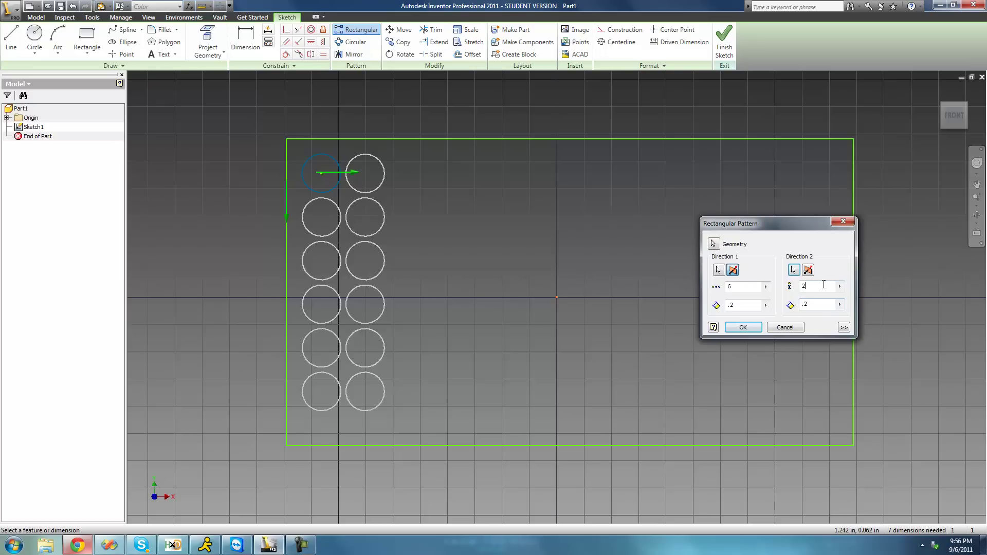
{"action": "type", "text": "12"}
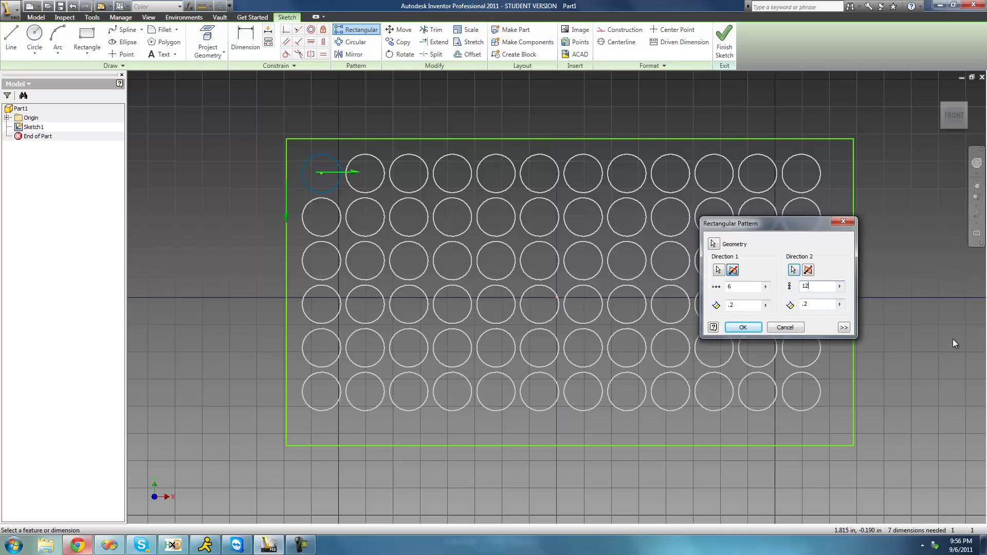
Accept the 6-by-12 circle pattern, then undo it with Ctrl+Z
{"action": "left_click", "coordinate": [743, 328]}
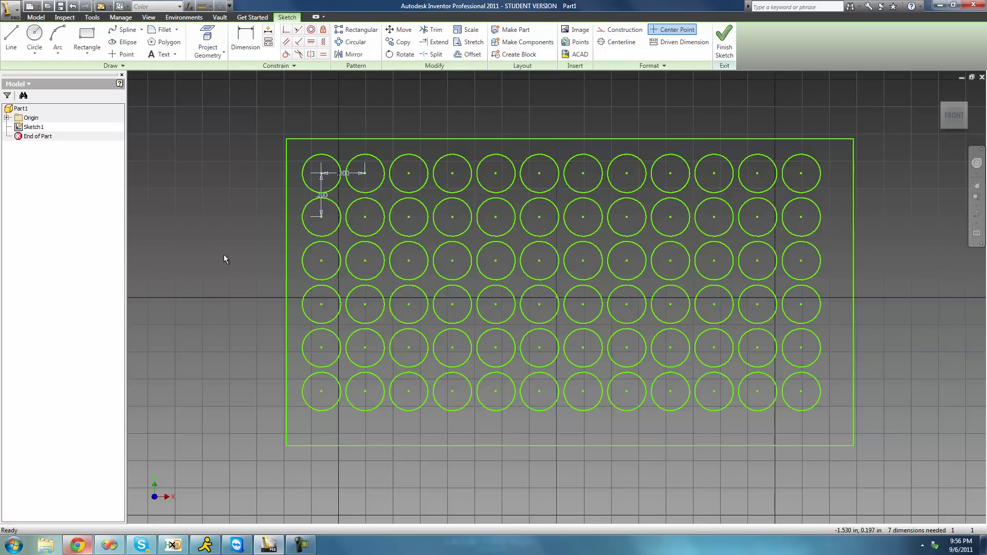
{"action": "key", "text": "ctrl+z"}
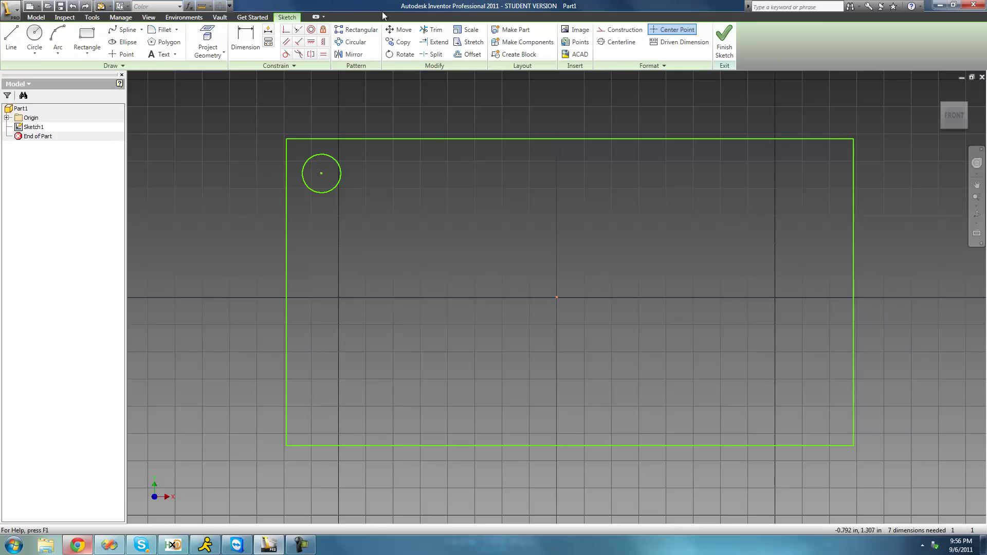
Start a new Rectangular Pattern of the circle along the rectangle's top edge
{"action": "left_click", "coordinate": [356, 29]}
{"action": "left_click_drag", "start_coordinate": [777, 227], "coordinate": [786, 220]}
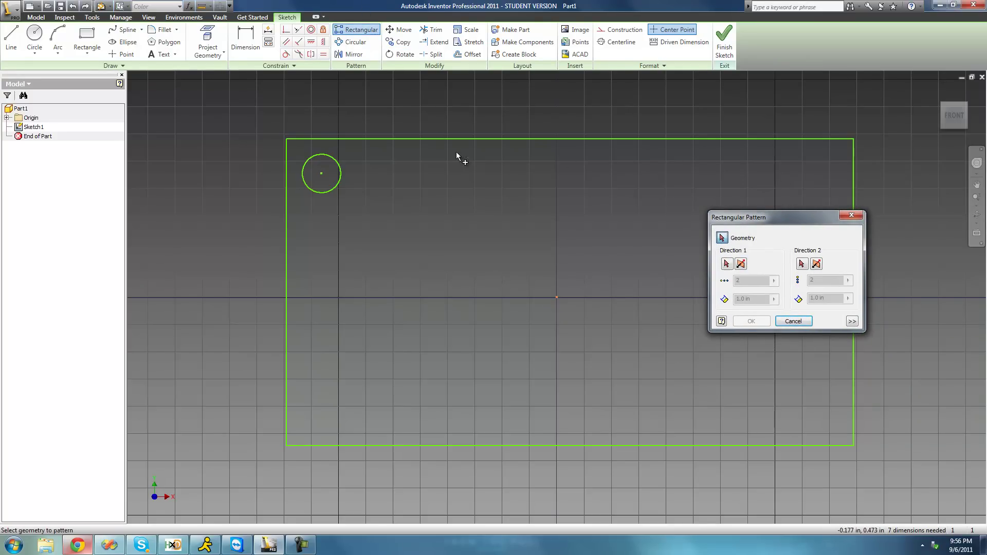
{"action": "left_click", "coordinate": [316, 191]}
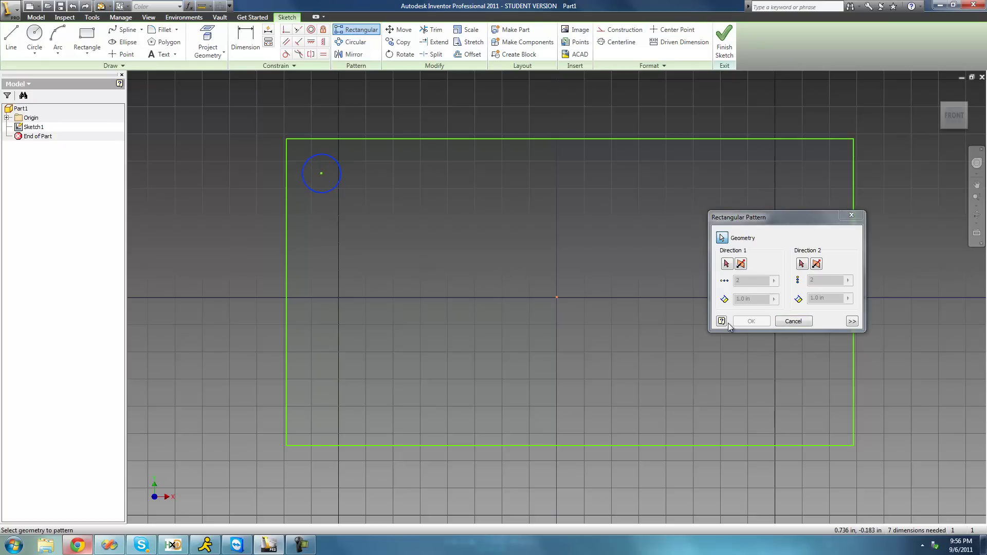
{"action": "left_click", "coordinate": [726, 264]}
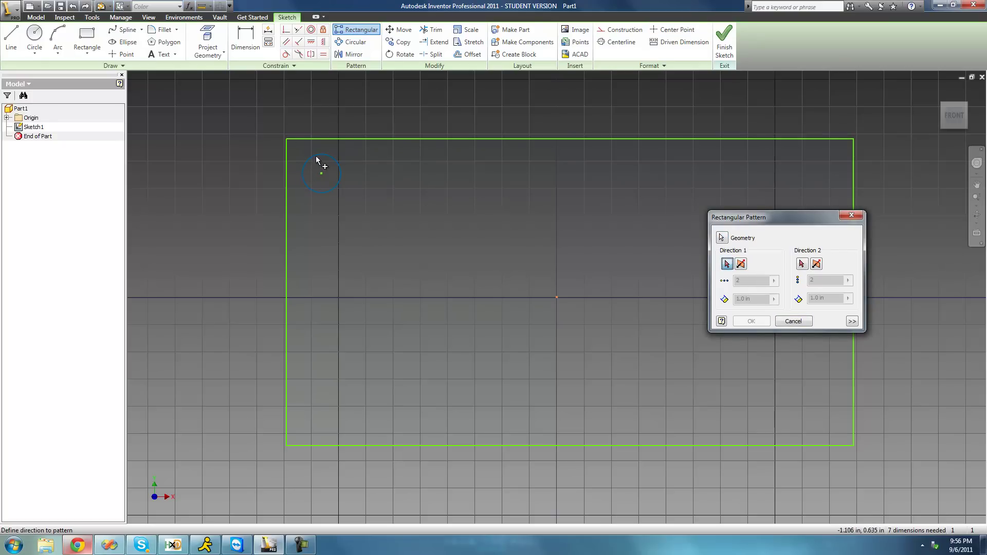
{"action": "left_click", "coordinate": [569, 138]}
Set the spacing to .5 and the count to 5, then accept the pattern
{"action": "left_click_drag", "start_coordinate": [792, 221], "coordinate": [757, 214]}
{"action": "double_click", "coordinate": [710, 292]}
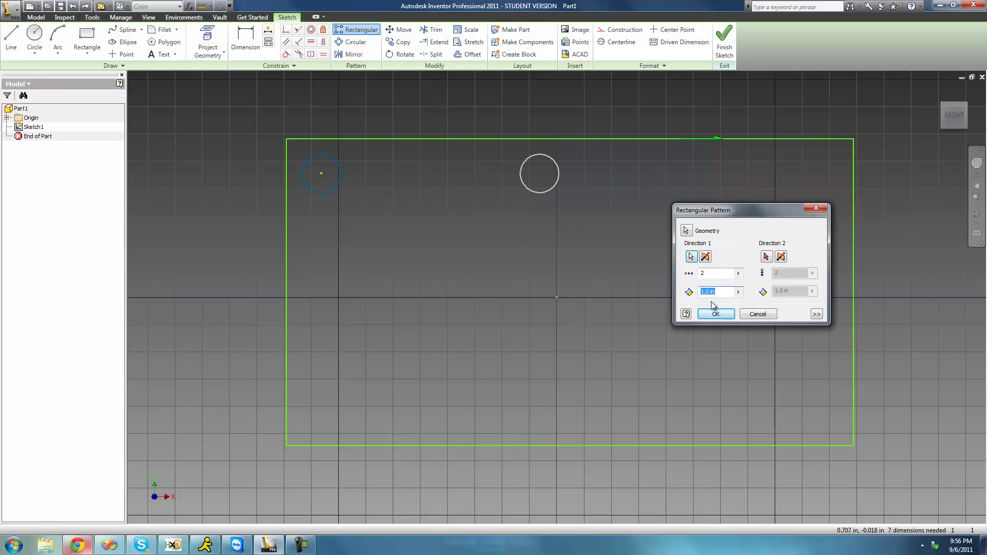
{"action": "type", "text": ".5"}
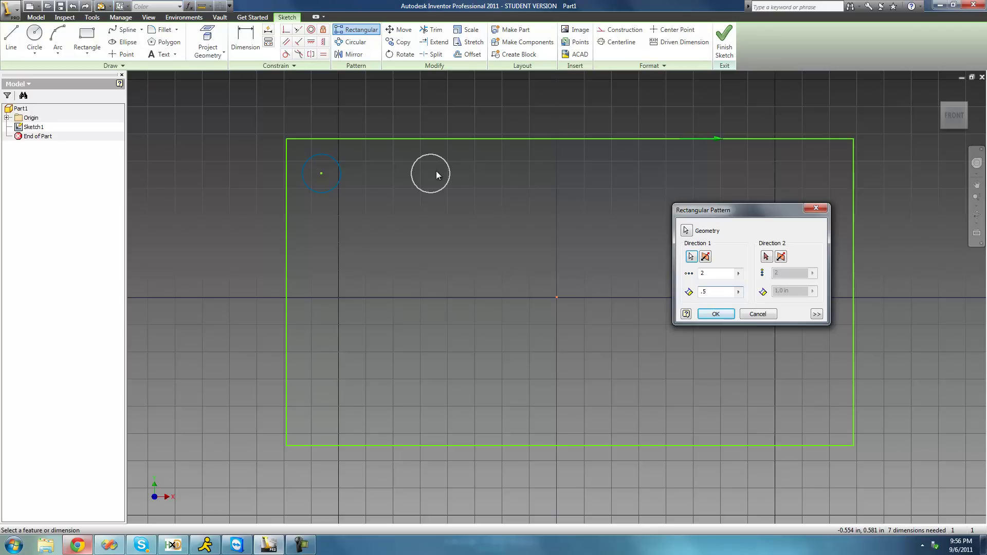
{"action": "key", "text": "shift+Tab"}
{"action": "type", "text": "5"}
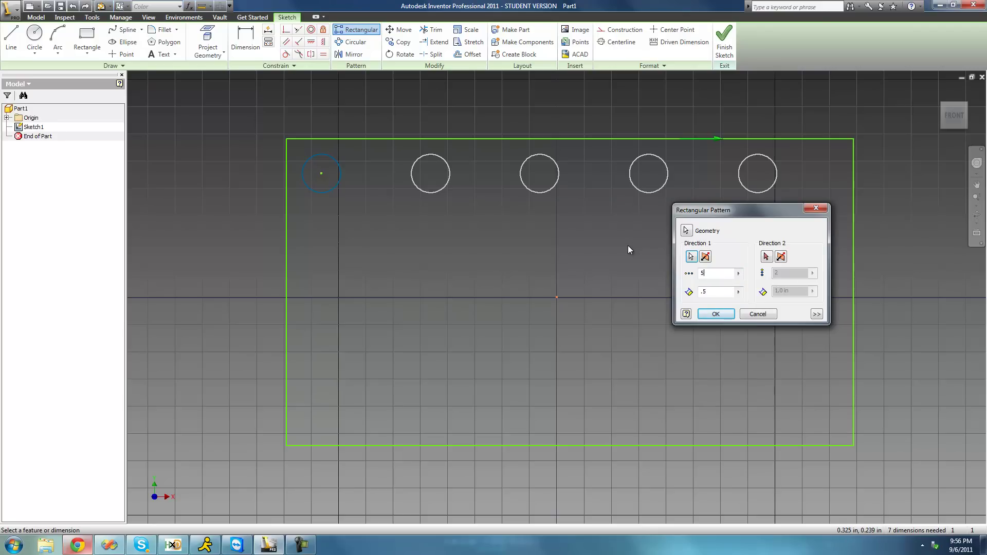
{"action": "left_click_drag", "start_coordinate": [707, 224], "coordinate": [690, 288]}
{"action": "left_click", "coordinate": [707, 378]}
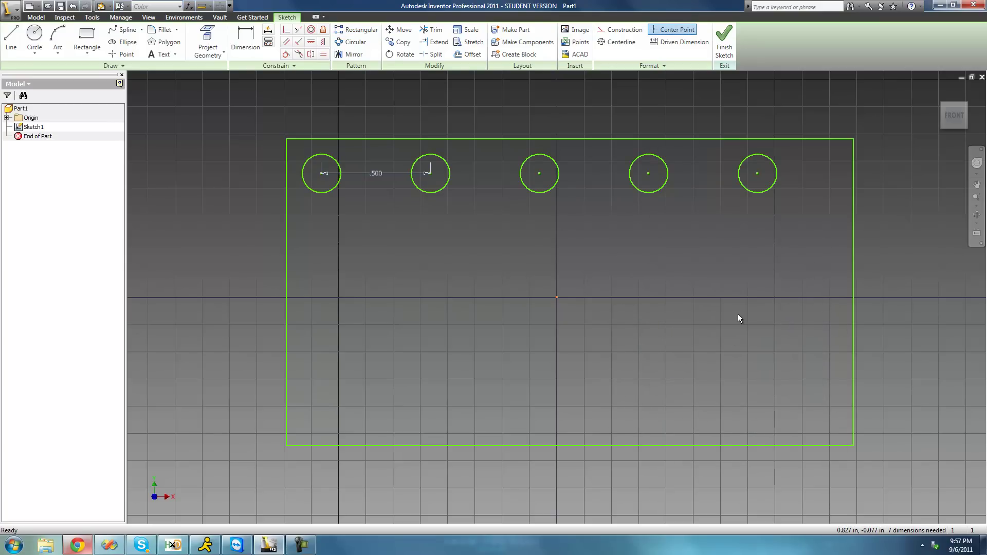
{"action": "left_click_drag", "start_coordinate": [811, 206], "coordinate": [325, 212]}
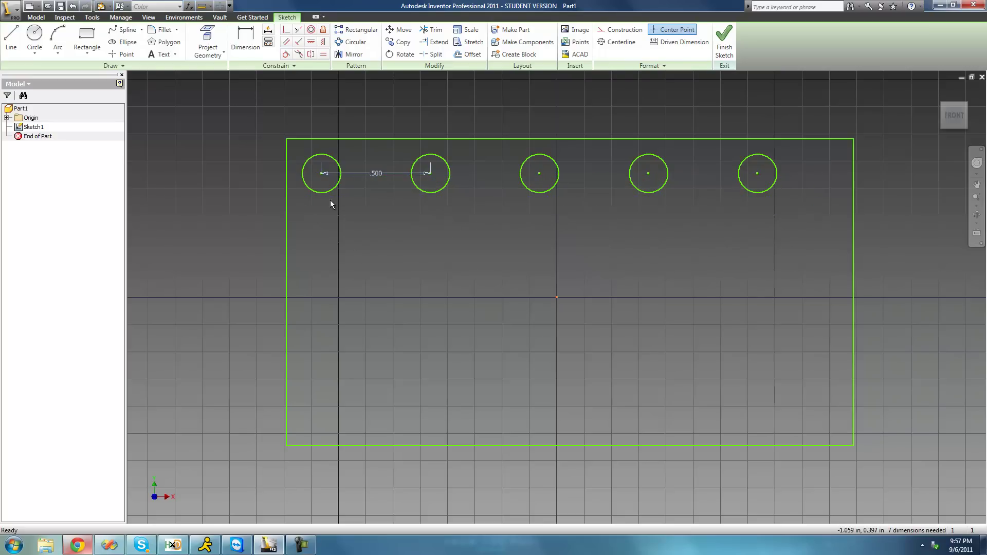